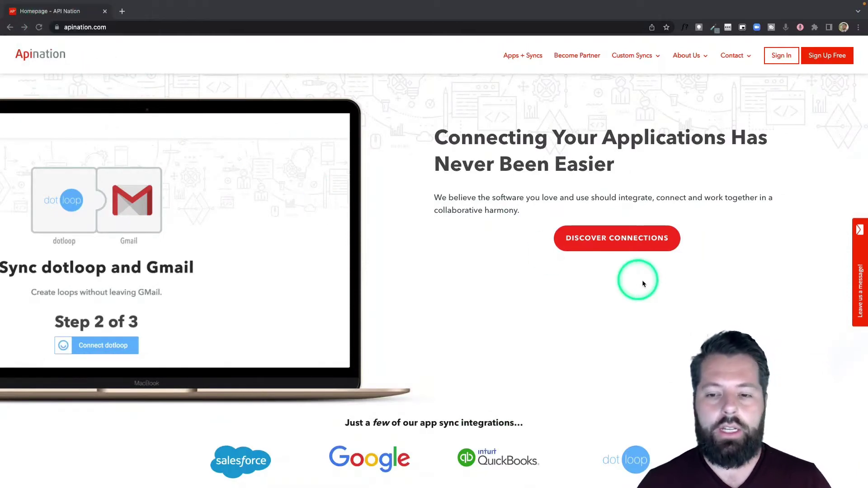
Browse the All Applications catalogue via Discover Connections and locate LionDesk
{"action": "left_click", "coordinate": [636, 238]}
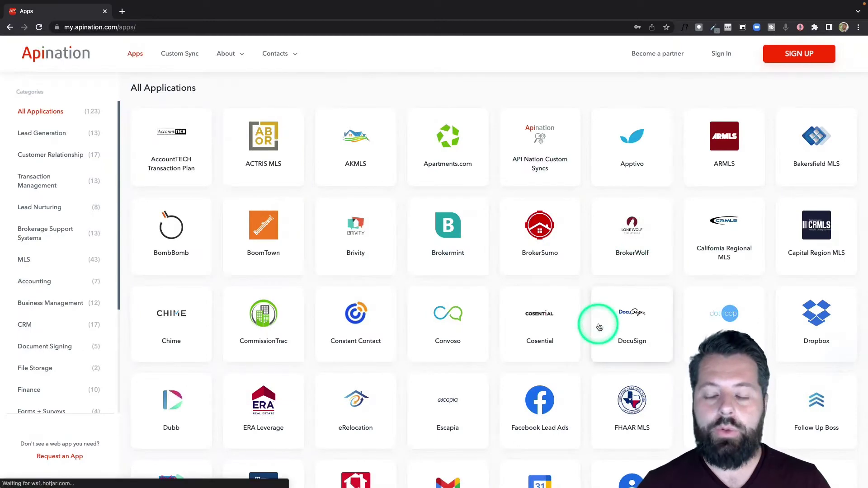
{"action": "scroll", "coordinate": [599, 327], "scroll_direction": "down", "scroll_amount": 2}
{"action": "scroll", "coordinate": [599, 324], "scroll_direction": "down", "scroll_amount": 3}
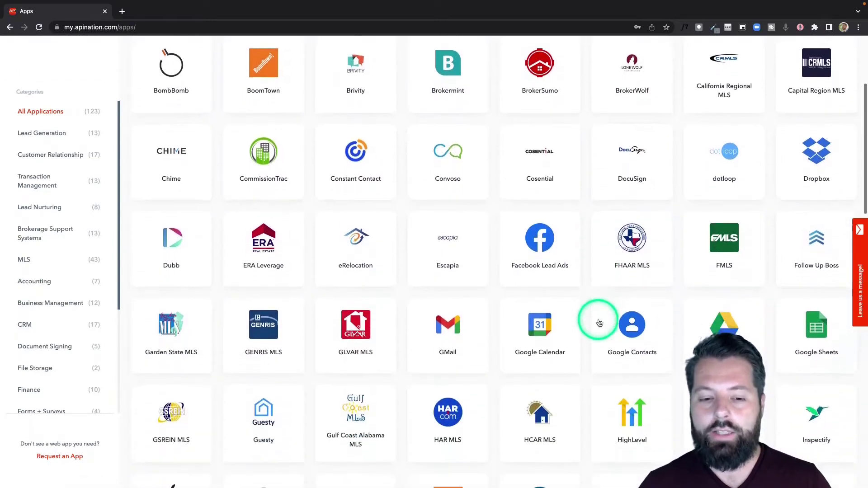
{"action": "scroll", "coordinate": [599, 324], "scroll_direction": "down", "scroll_amount": 2}
{"action": "scroll", "coordinate": [599, 323], "scroll_direction": "down", "scroll_amount": 1}
{"action": "scroll", "coordinate": [599, 323], "scroll_direction": "down", "scroll_amount": 1}
{"action": "scroll", "coordinate": [599, 324], "scroll_direction": "down", "scroll_amount": 1}
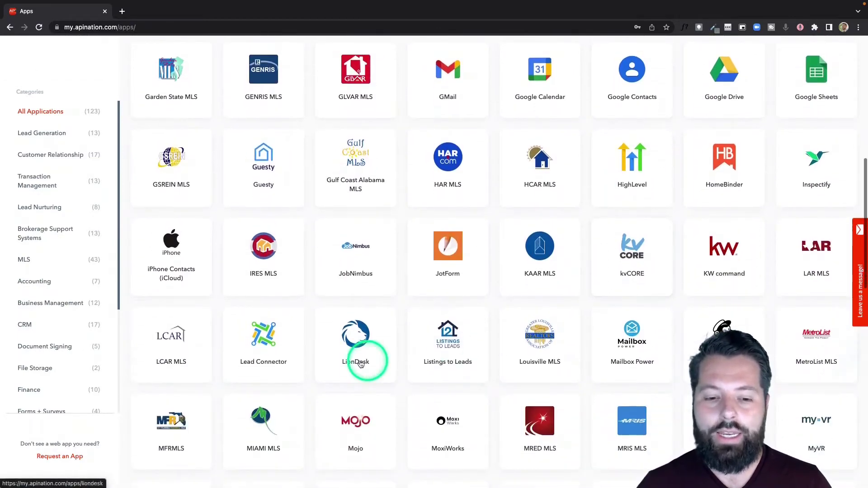
Choose LionDesk, then pick Constant Contact as its sync partner to reach the integration page
{"action": "left_click", "coordinate": [353, 341]}
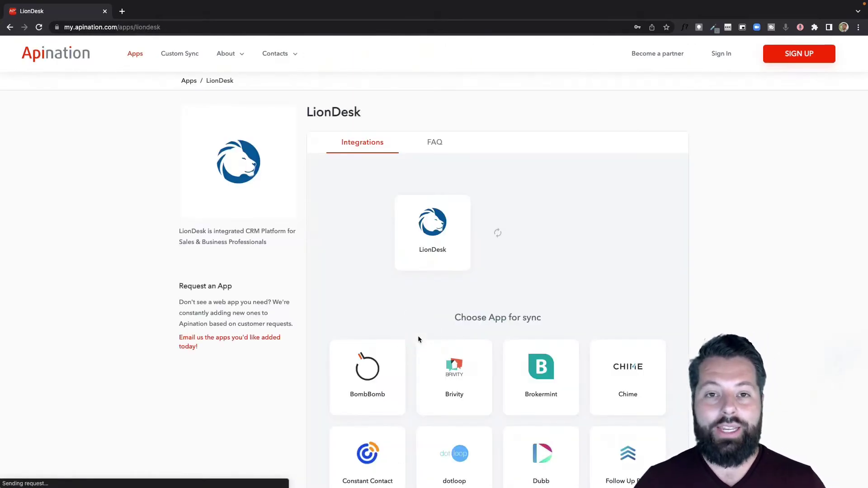
{"action": "scroll", "coordinate": [419, 335], "scroll_direction": "down", "scroll_amount": 5}
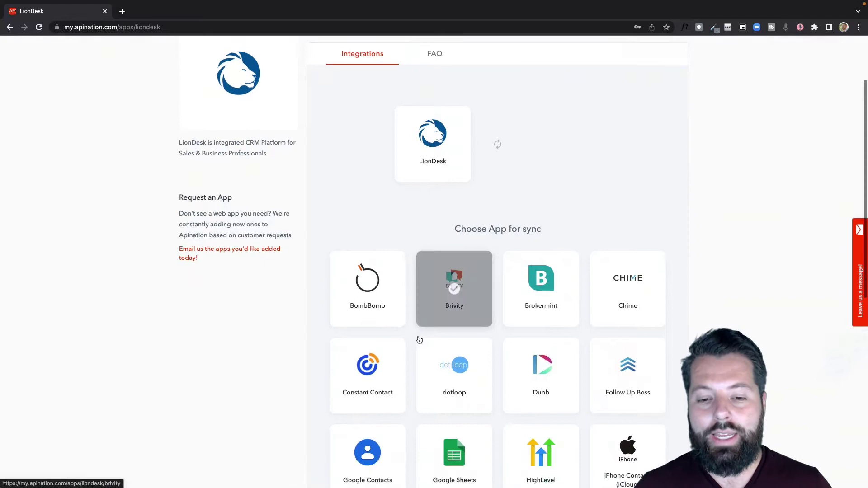
{"action": "left_click", "coordinate": [365, 209]}
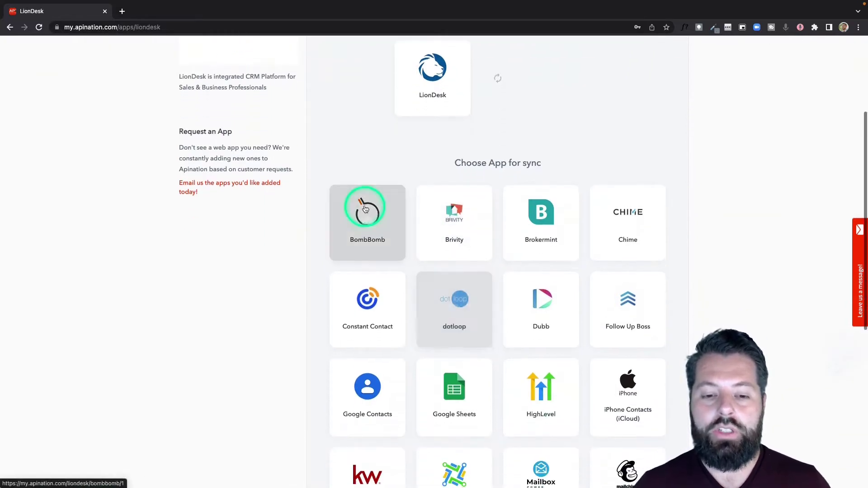
{"action": "left_click", "coordinate": [538, 313]}
{"action": "scroll", "coordinate": [524, 333], "scroll_direction": "down", "scroll_amount": 3}
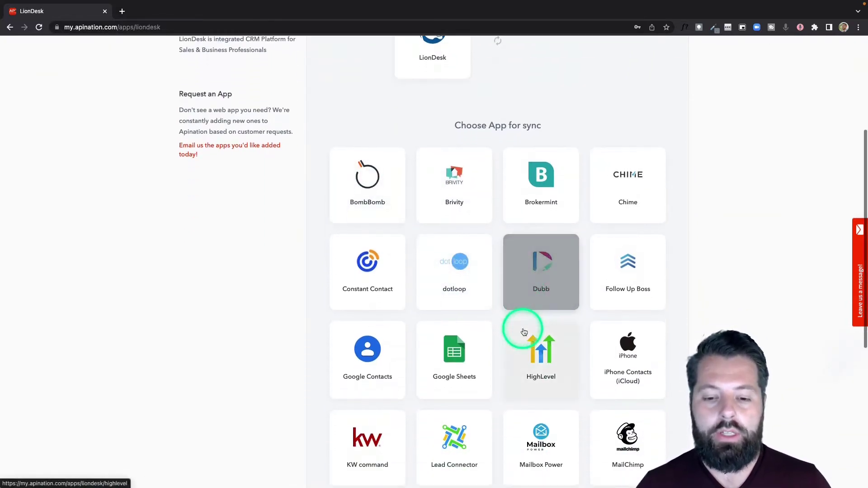
{"action": "left_click", "coordinate": [459, 252]}
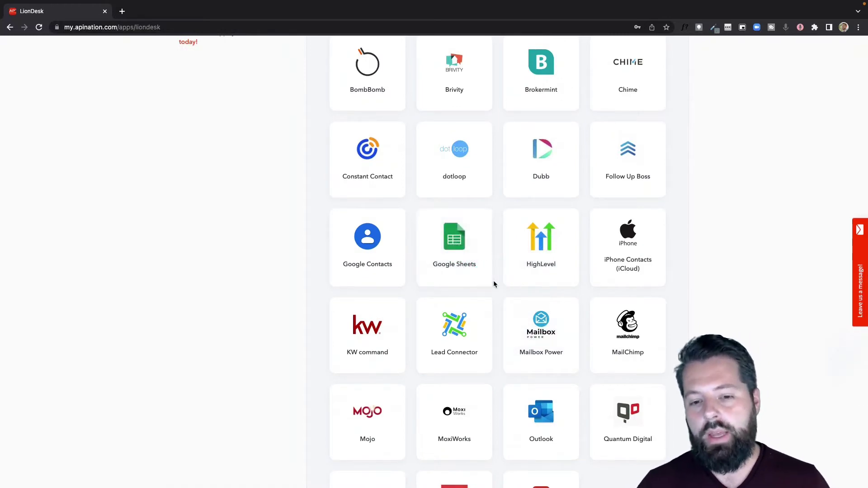
{"action": "scroll", "coordinate": [493, 283], "scroll_direction": "up", "scroll_amount": 5}
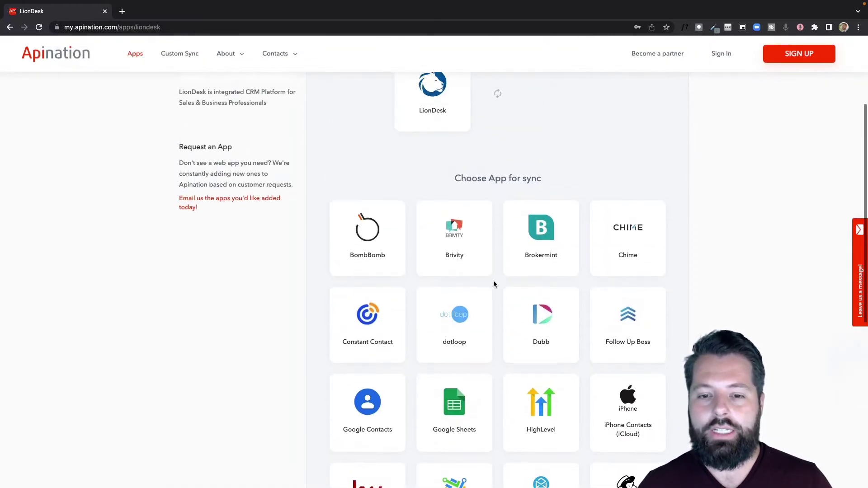
{"action": "left_click", "coordinate": [375, 330]}
{"action": "left_click", "coordinate": [361, 319]}
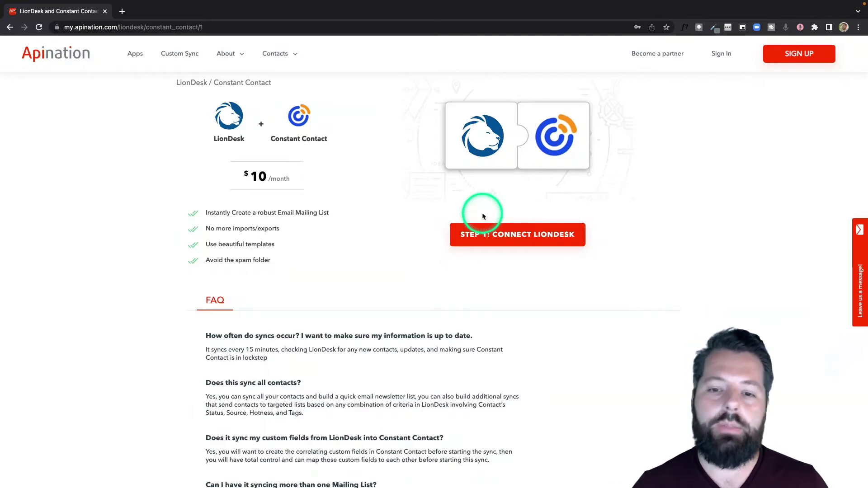
Start Step 1, connecting the LionDesk account, bringing up the LionDesk login
{"action": "left_click", "coordinate": [510, 239]}
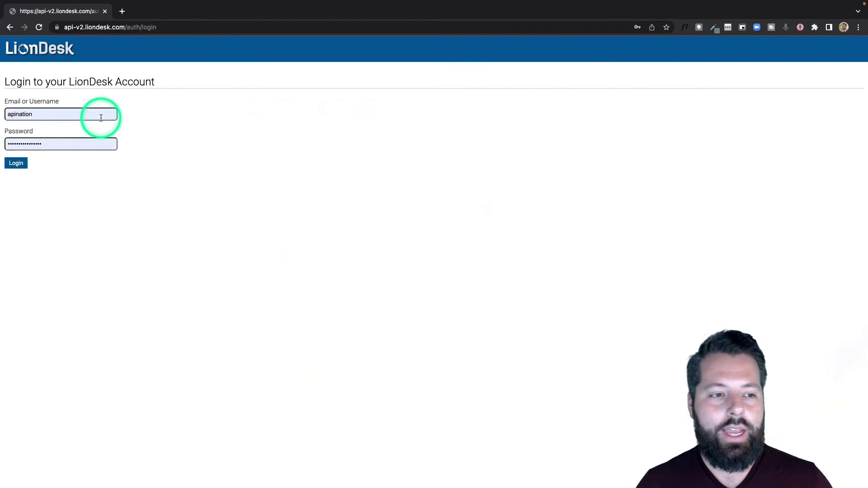
Sign in to LionDesk with the prefilled credentials to authorize API Nation
{"action": "left_click", "coordinate": [17, 164]}
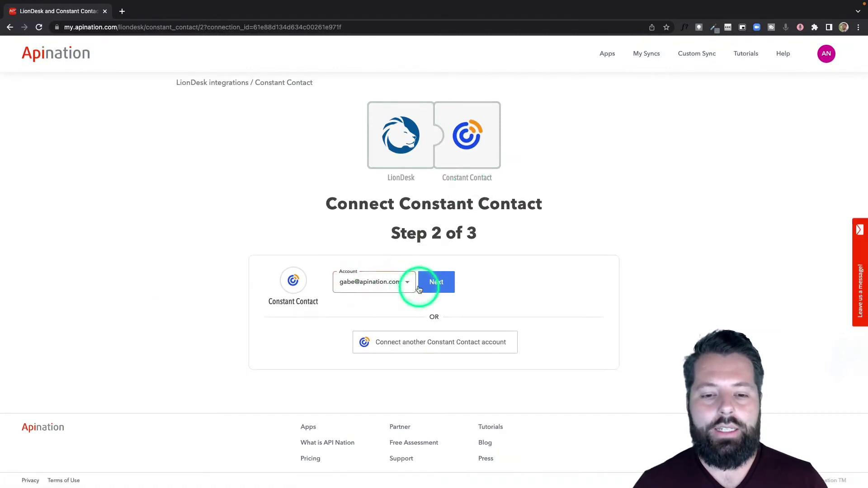
Continue with the existing Constant Contact account to reach Review Settings and Start
{"action": "left_click", "coordinate": [434, 343]}
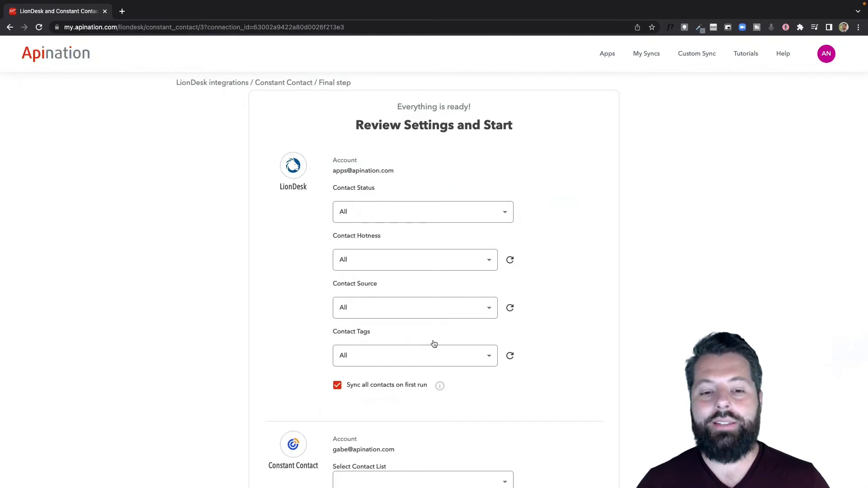
{"action": "scroll", "coordinate": [435, 326], "scroll_direction": "down", "scroll_amount": 1}
{"action": "left_click", "coordinate": [454, 161]}
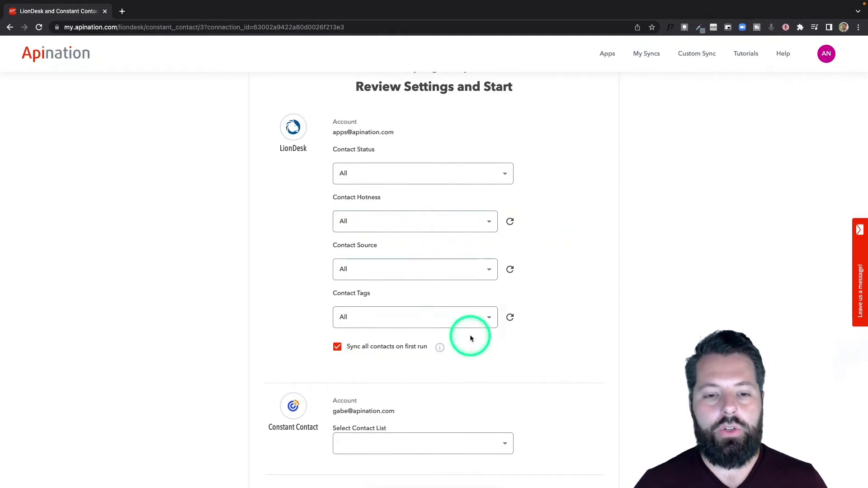
{"action": "left_click", "coordinate": [490, 318]}
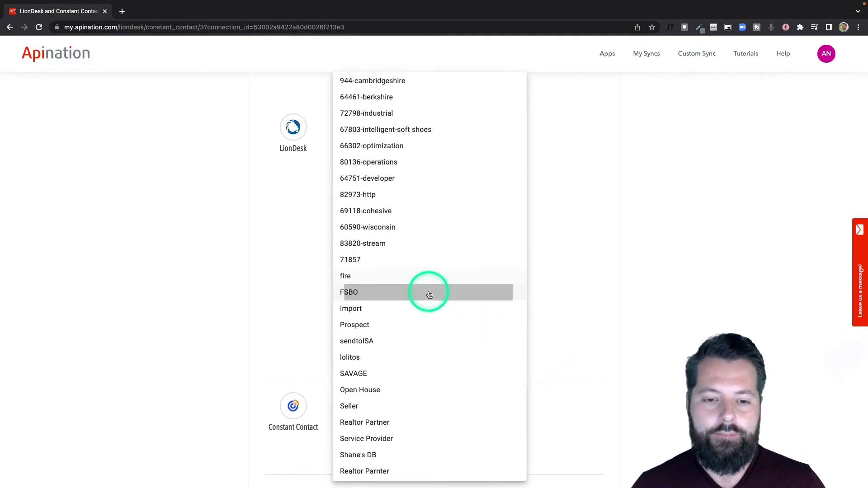
{"action": "left_click", "coordinate": [428, 291]}
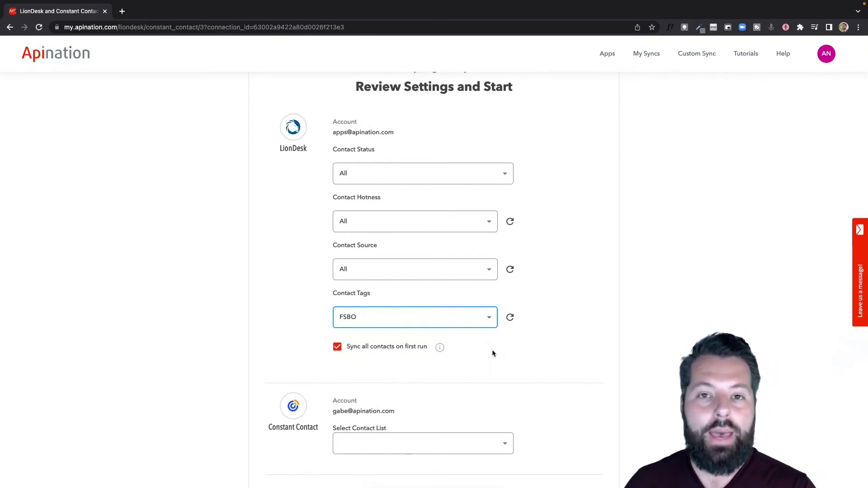
{"action": "left_click", "coordinate": [501, 330]}
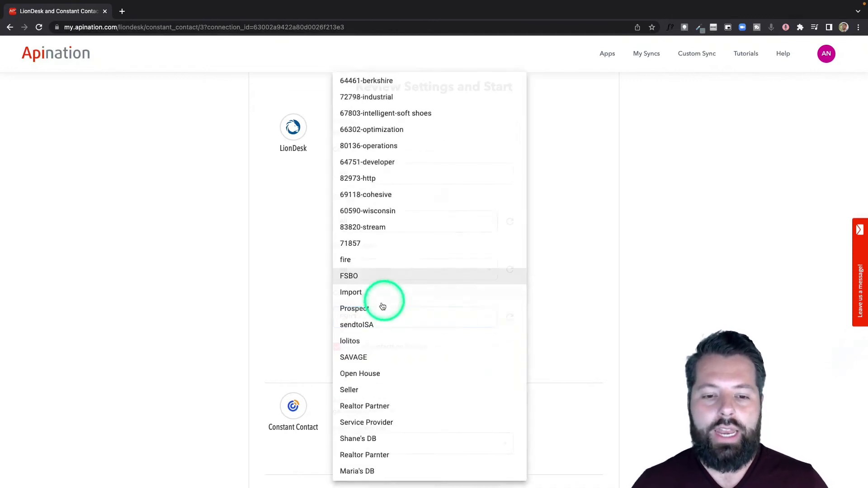
{"action": "left_click", "coordinate": [286, 309]}
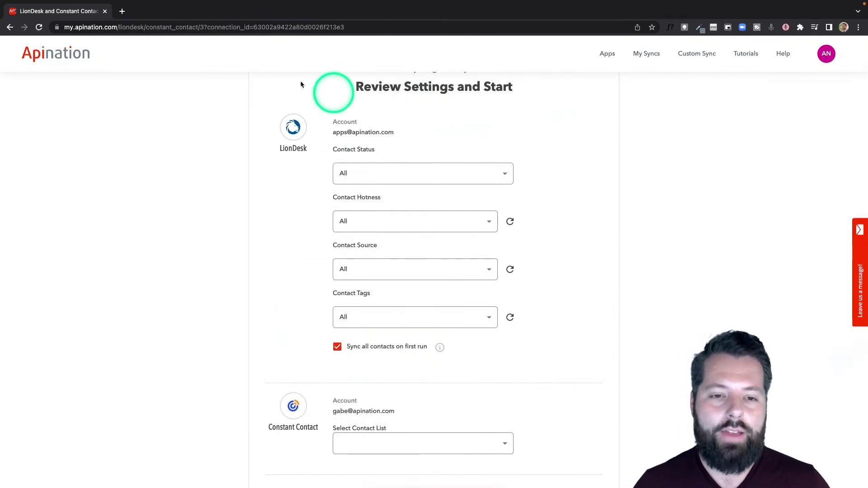
{"action": "scroll", "coordinate": [304, 312], "scroll_direction": "down", "scroll_amount": 2}
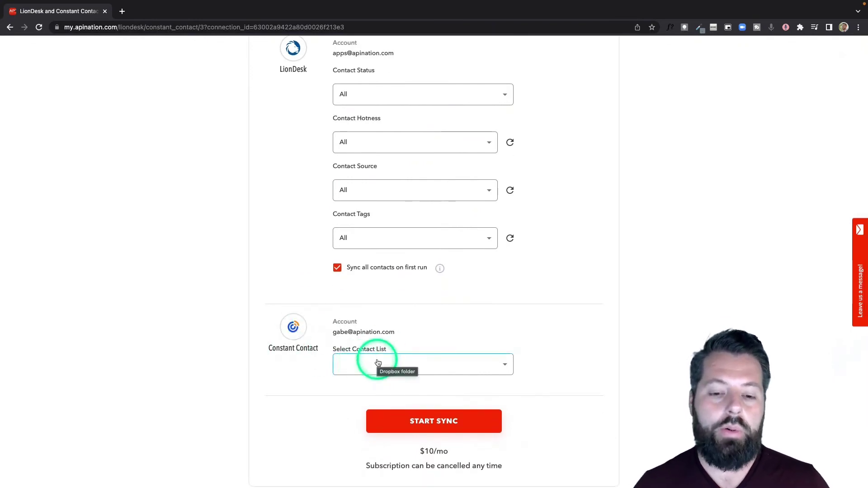
Create a new Constant Contact list named 'LionDesk Contacts' as the sync target
{"action": "left_click", "coordinate": [504, 363]}
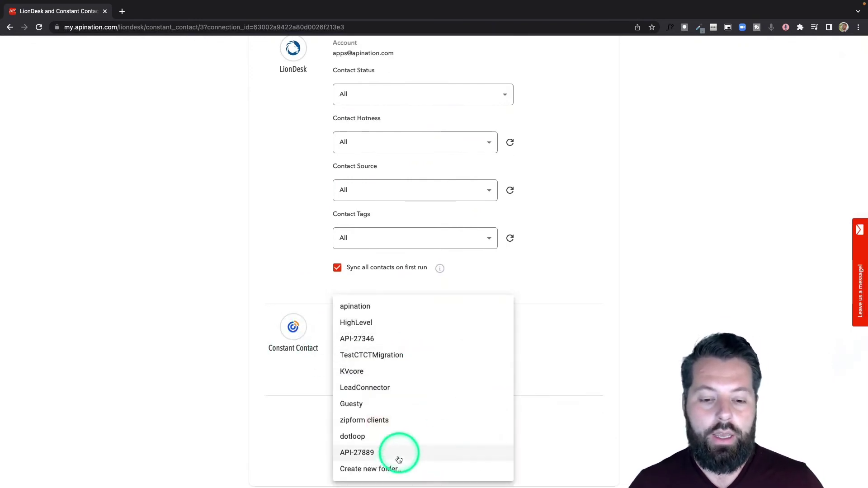
{"action": "left_click", "coordinate": [388, 467]}
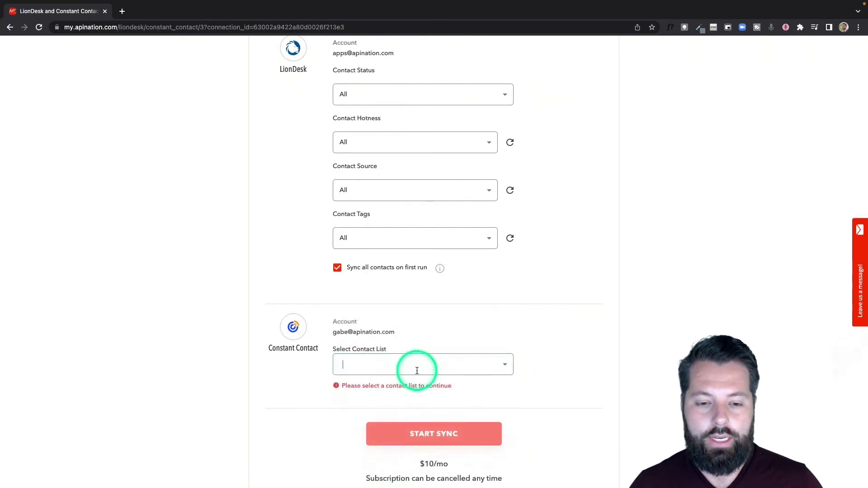
{"action": "type", "text": "LionDesk Con"}
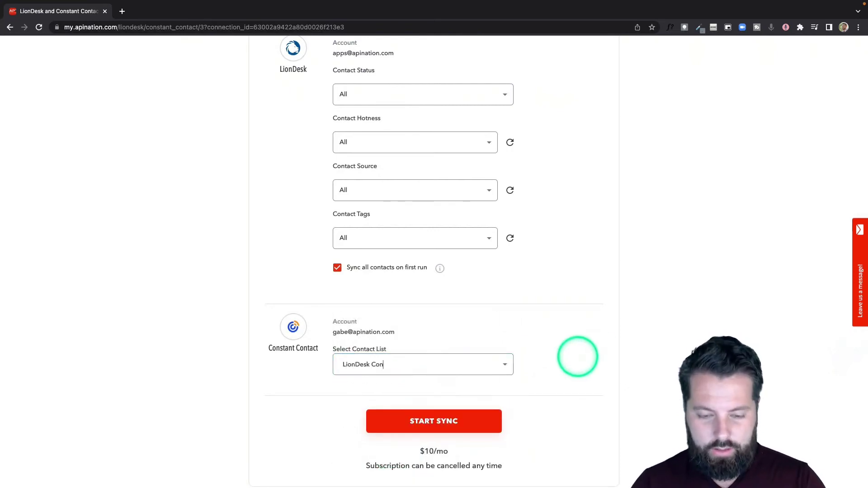
{"action": "type", "text": "tacts"}
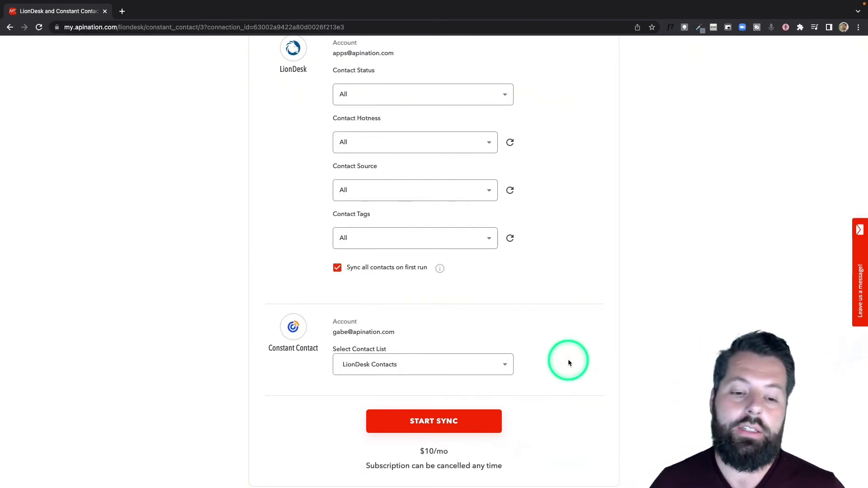
Start the LionDesk to Constant Contact sync so it appears as active
{"action": "left_click", "coordinate": [460, 423]}
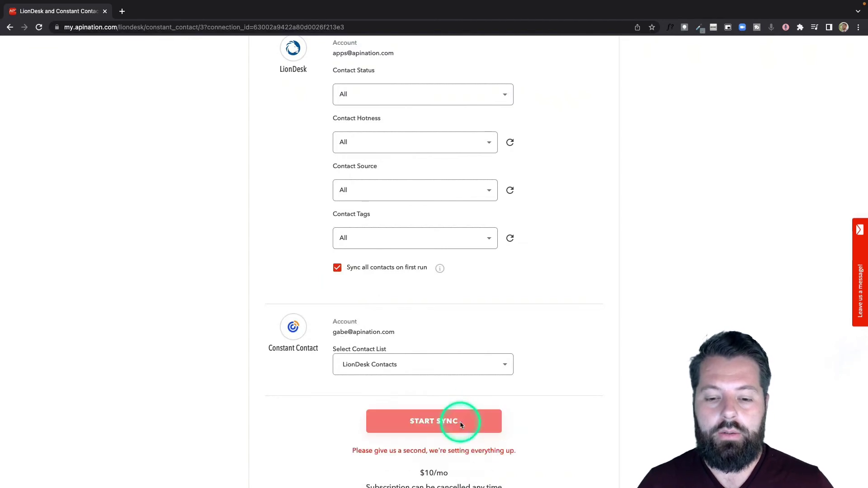